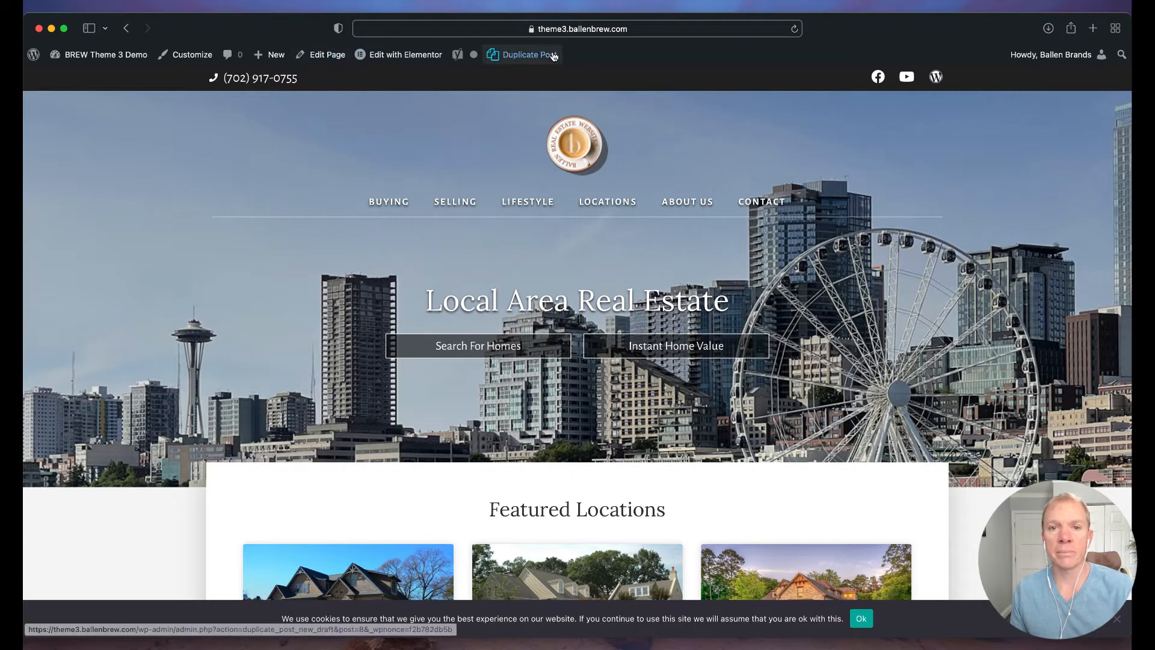
# Open Elementor's Custom Code page in the site's WordPress admin dashboard
pyautogui.moveTo(31, 57)
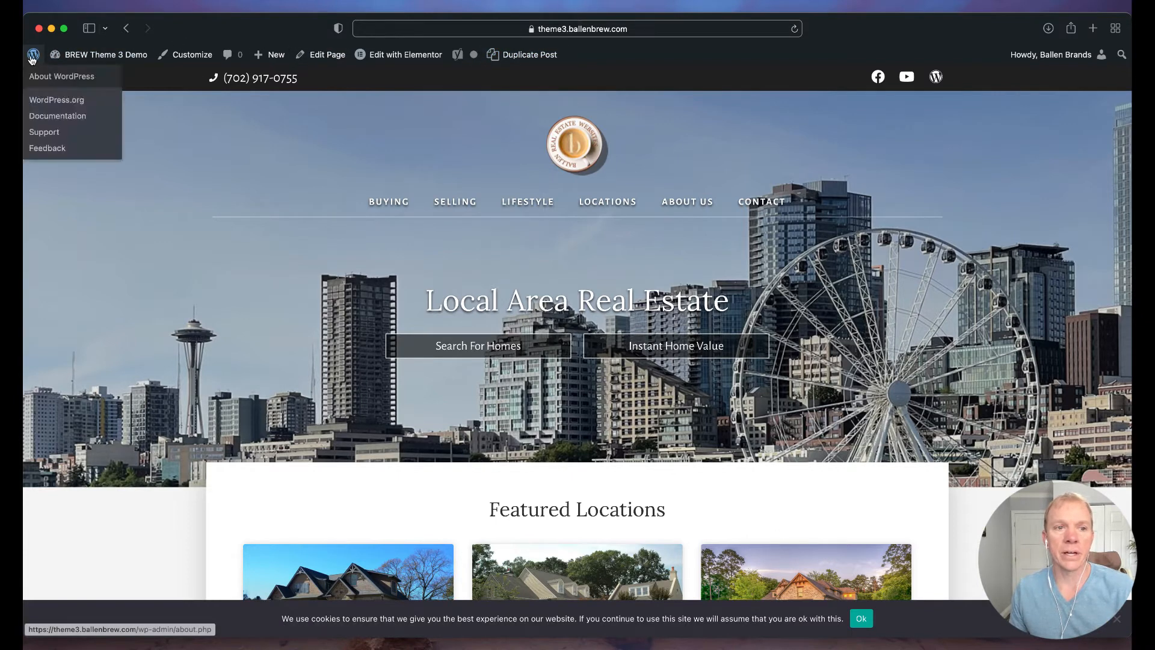
pyautogui.moveTo(77, 57)
pyautogui.click(72, 78)
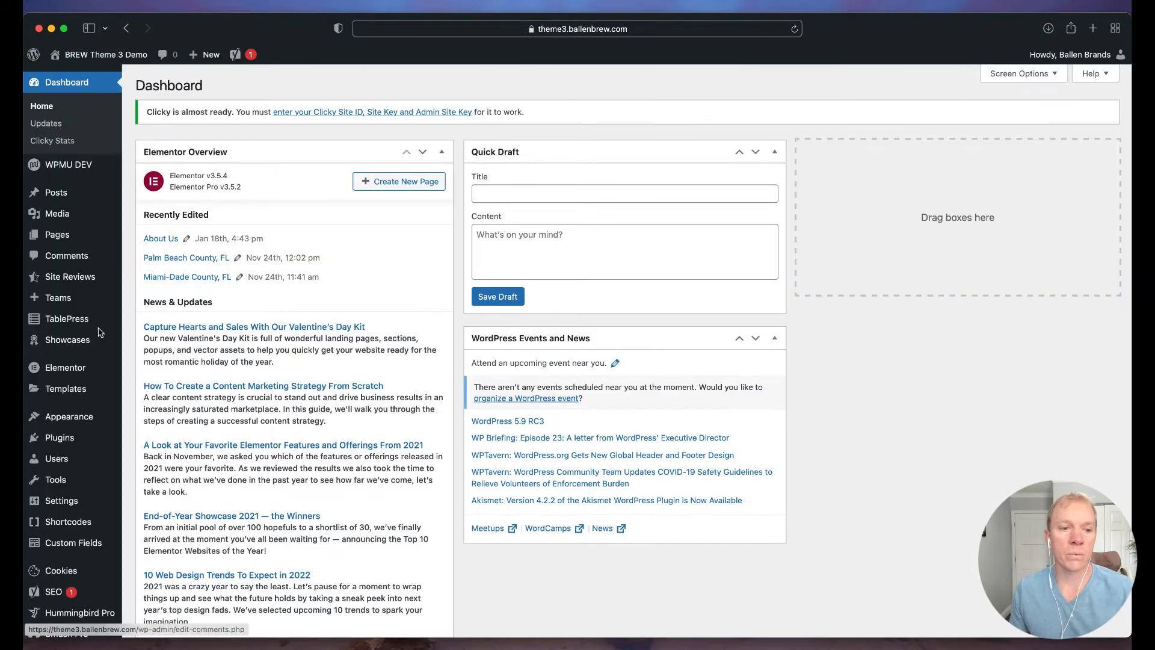
pyautogui.moveTo(60, 371)
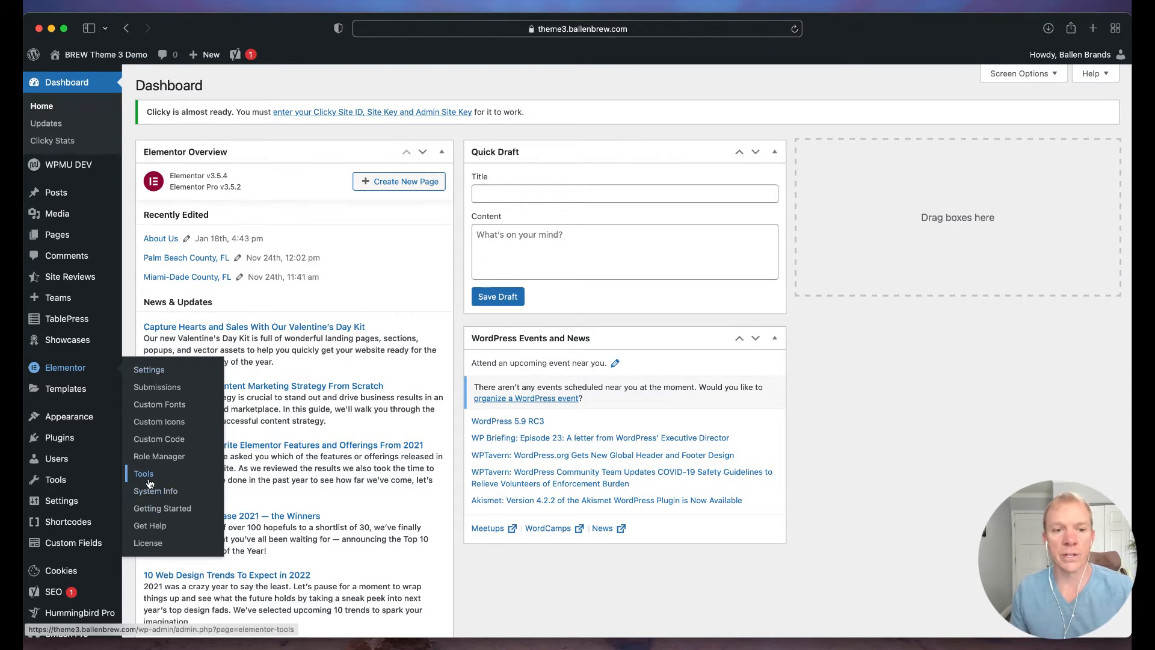
pyautogui.click(169, 445)
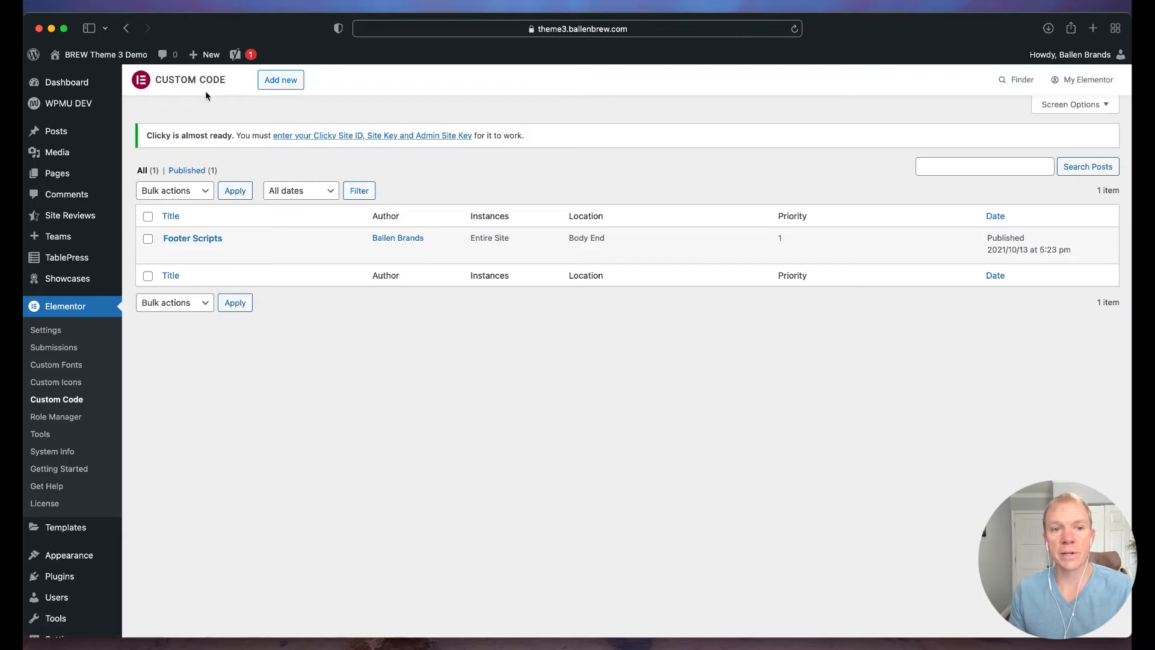
# Add a new custom code snippet titled "Header Scripts"
pyautogui.click(288, 84)
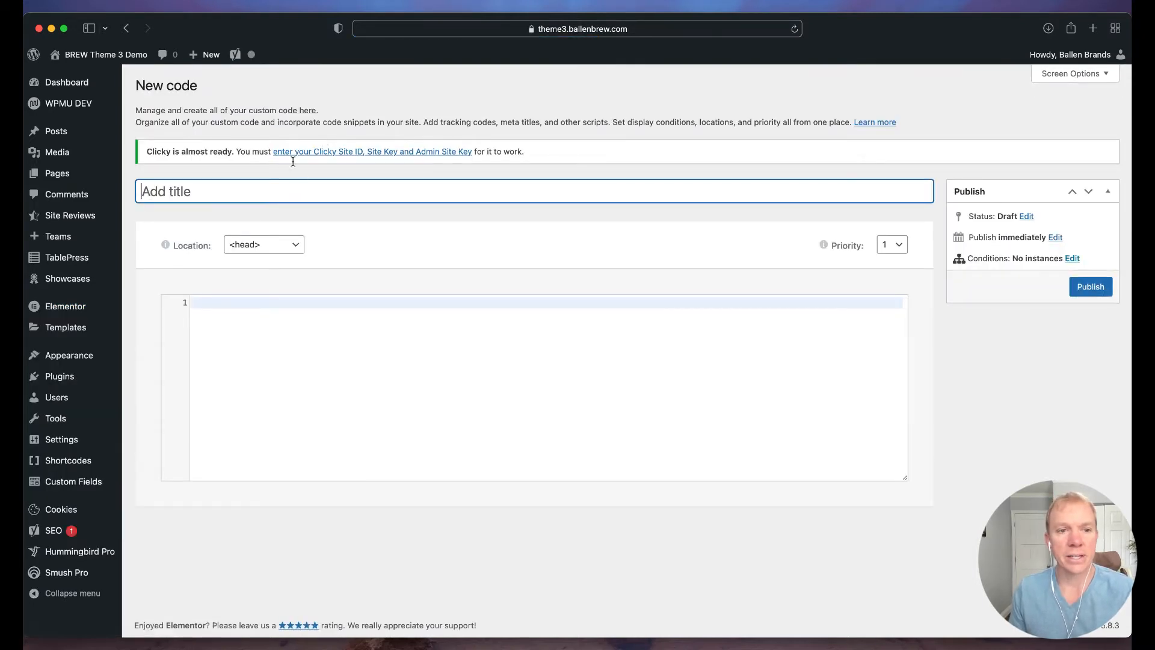
pyautogui.write('Header Scripts')
pyautogui.scroll(-1, 188, 257)
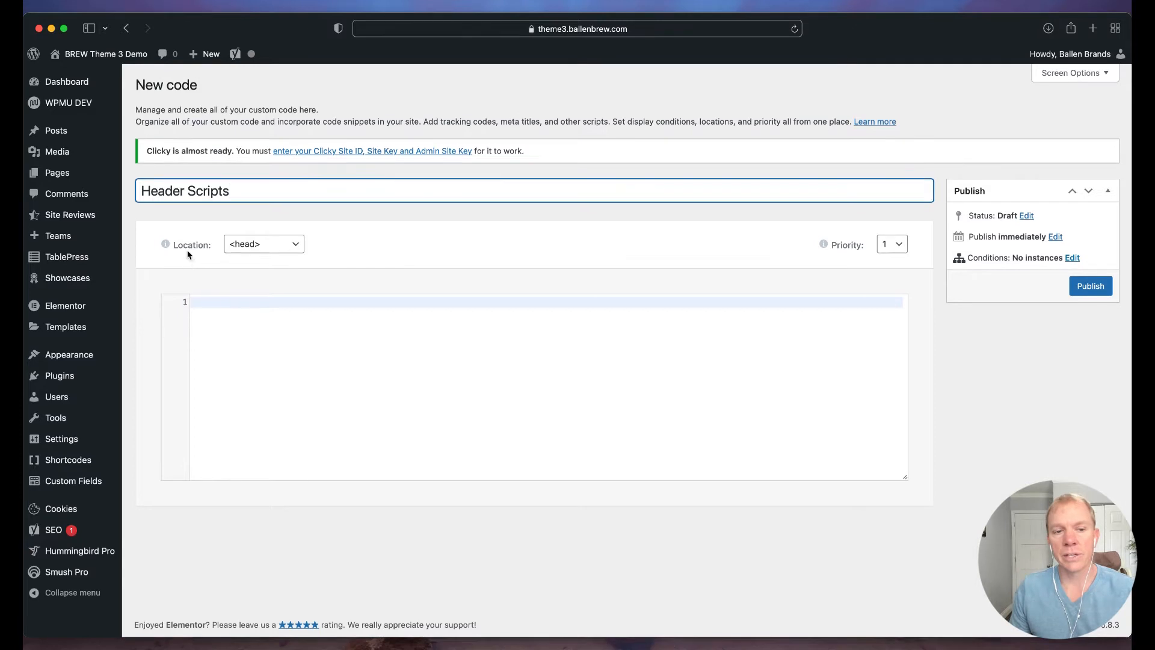
# Review the snippet's location and priority options, keeping the location at <head> and the priority at 1
pyautogui.click(262, 247)
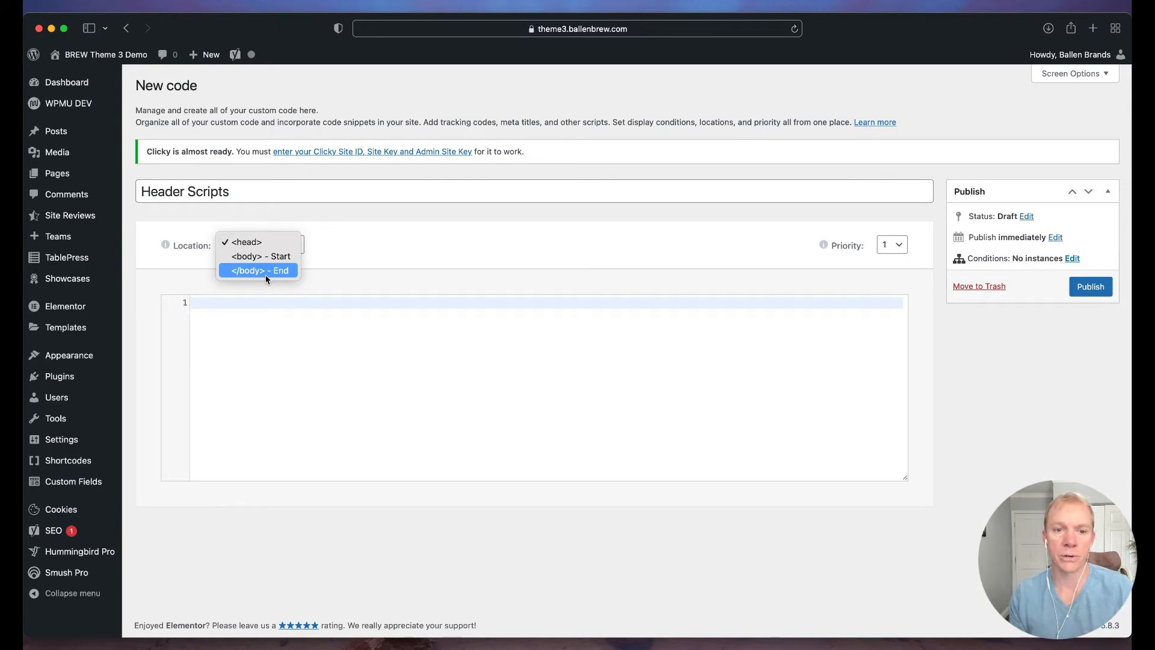
pyautogui.click(265, 235)
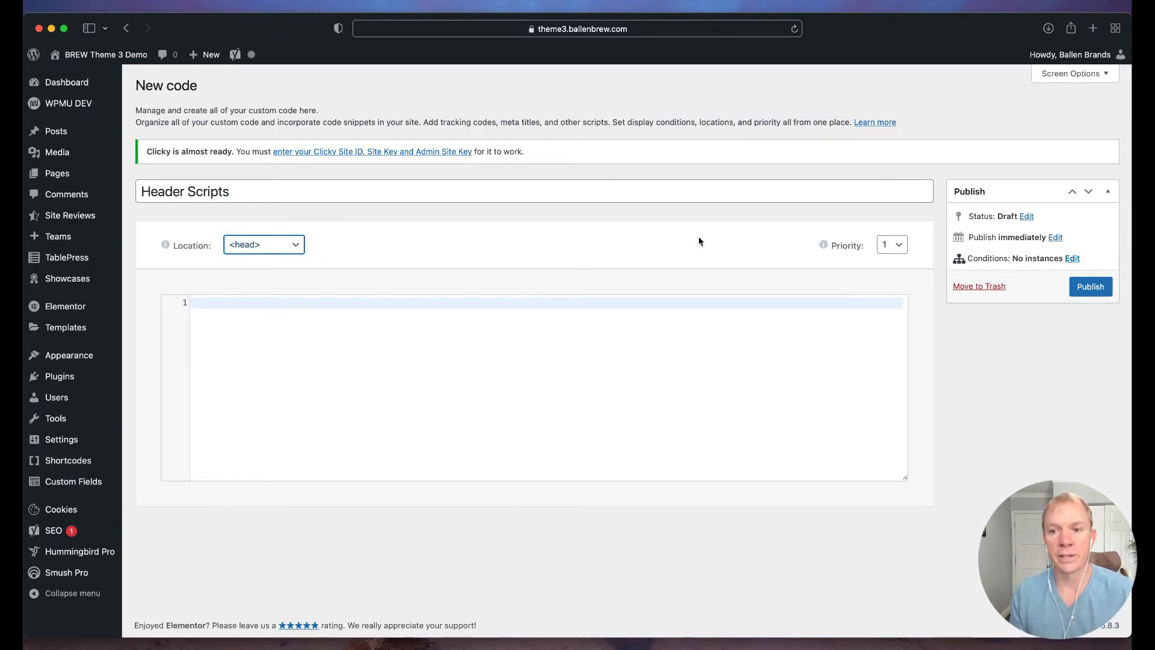
pyautogui.click(906, 247)
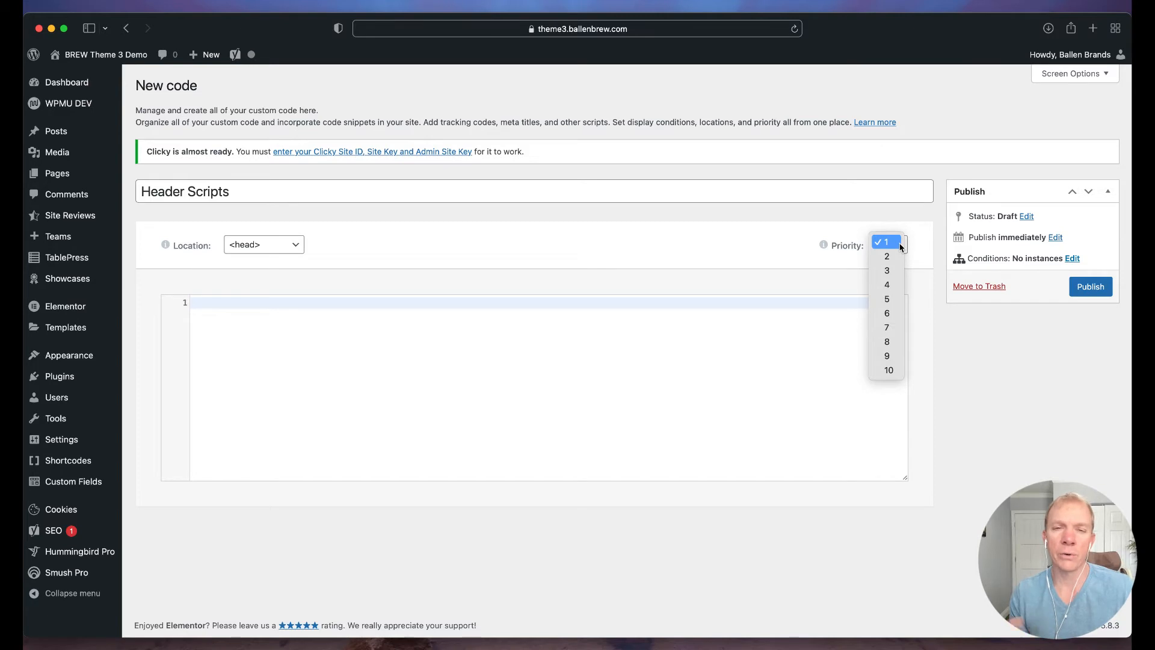
pyautogui.click(665, 223)
pyautogui.click(668, 216)
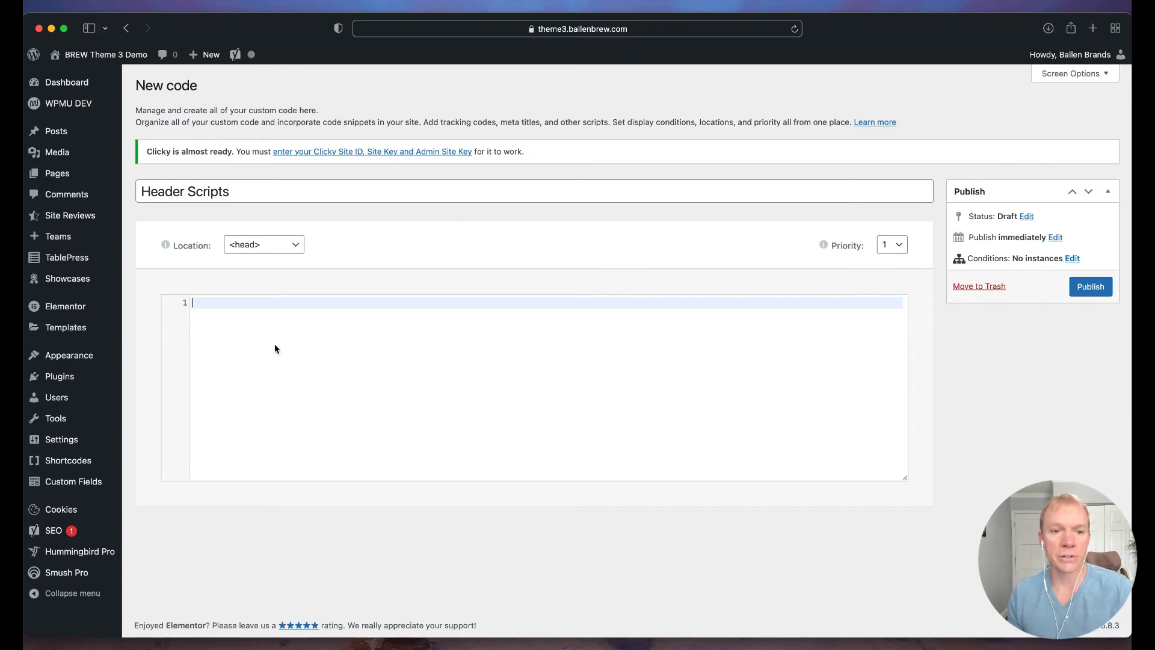
# Enter the placeholder code "<meta tag here />" in the snippet's code editor
pyautogui.write('<met')
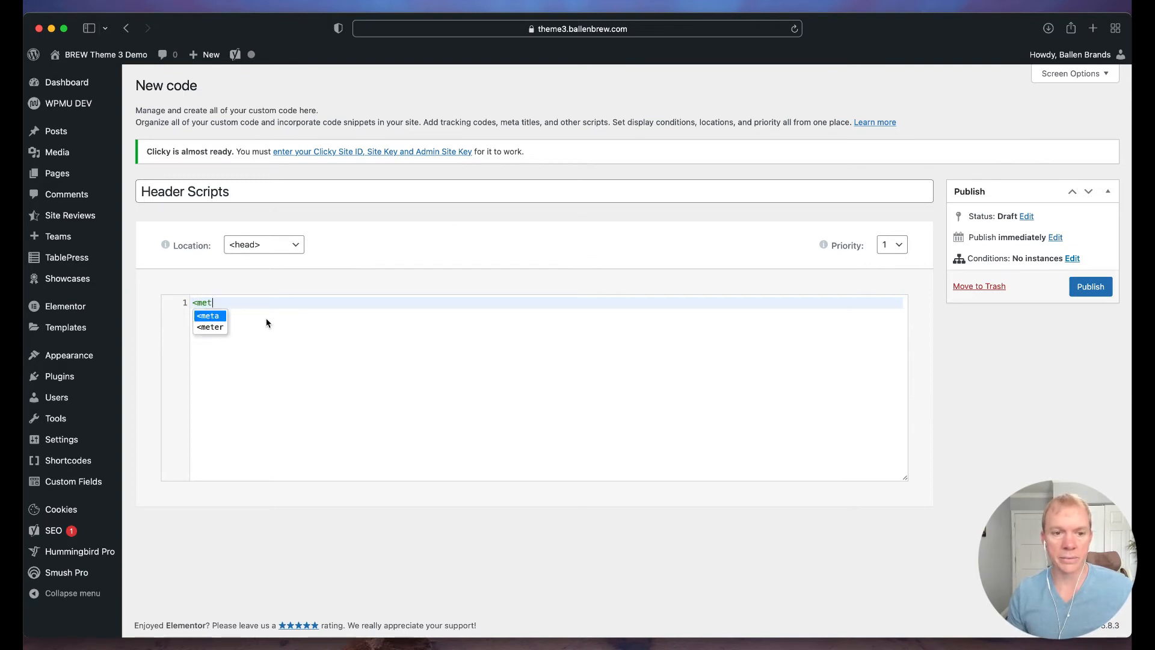
pyautogui.write('a tag her')
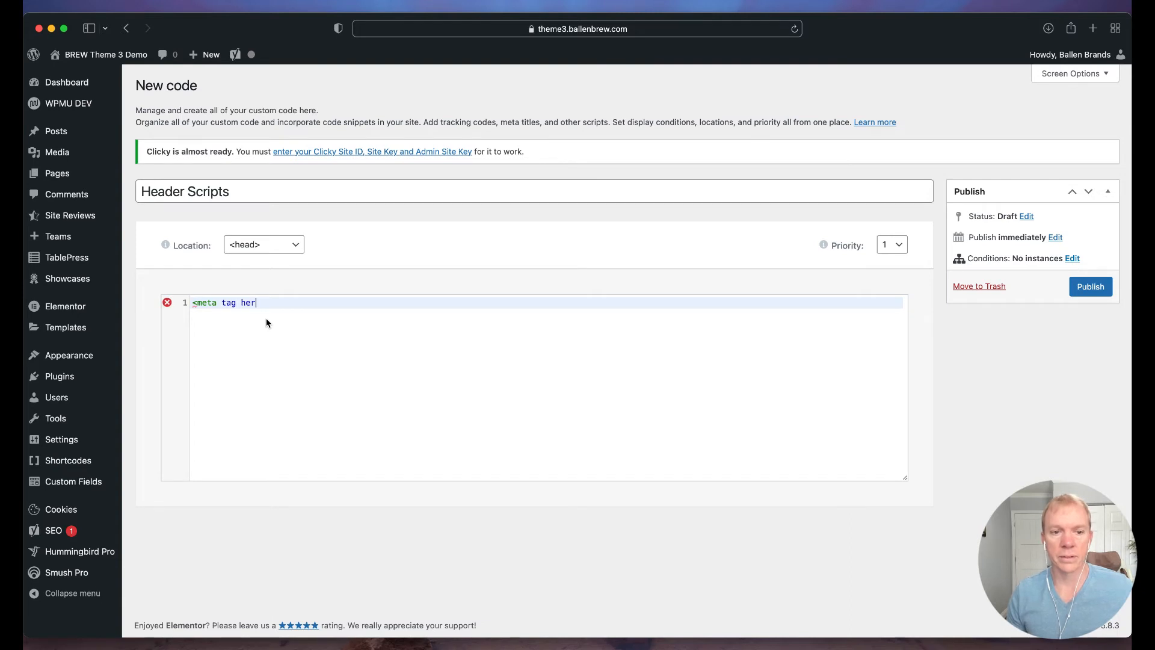
pyautogui.write('e />')
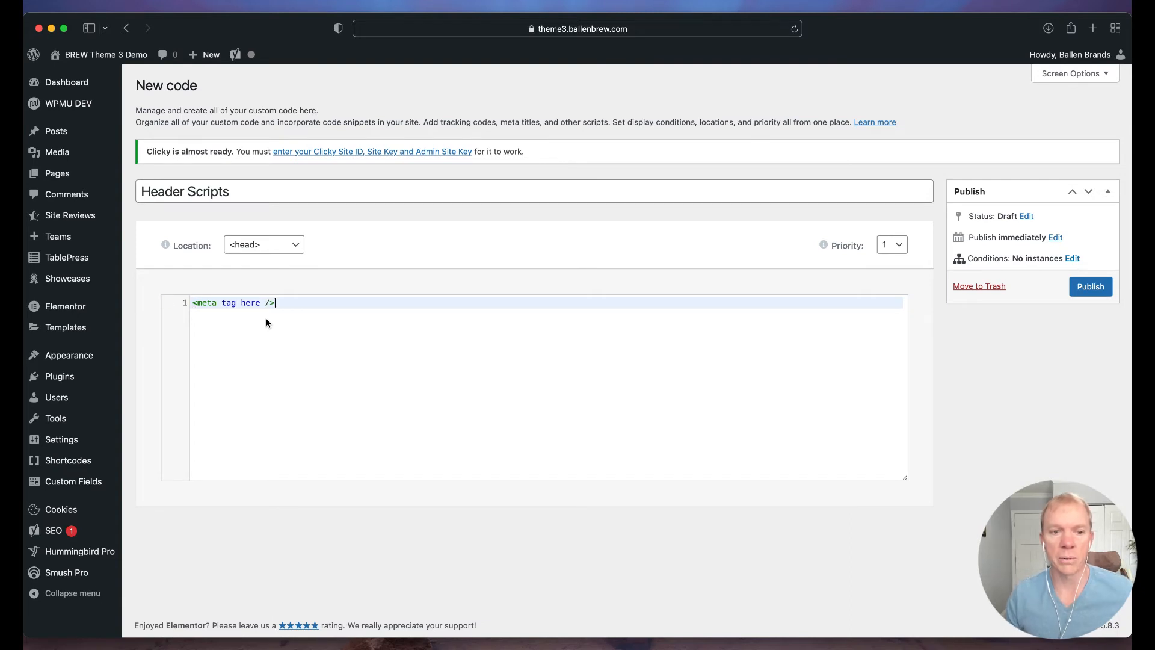
# Publish the Header Scripts snippet with its display condition set to include the Entire Site
pyautogui.click(1100, 296)
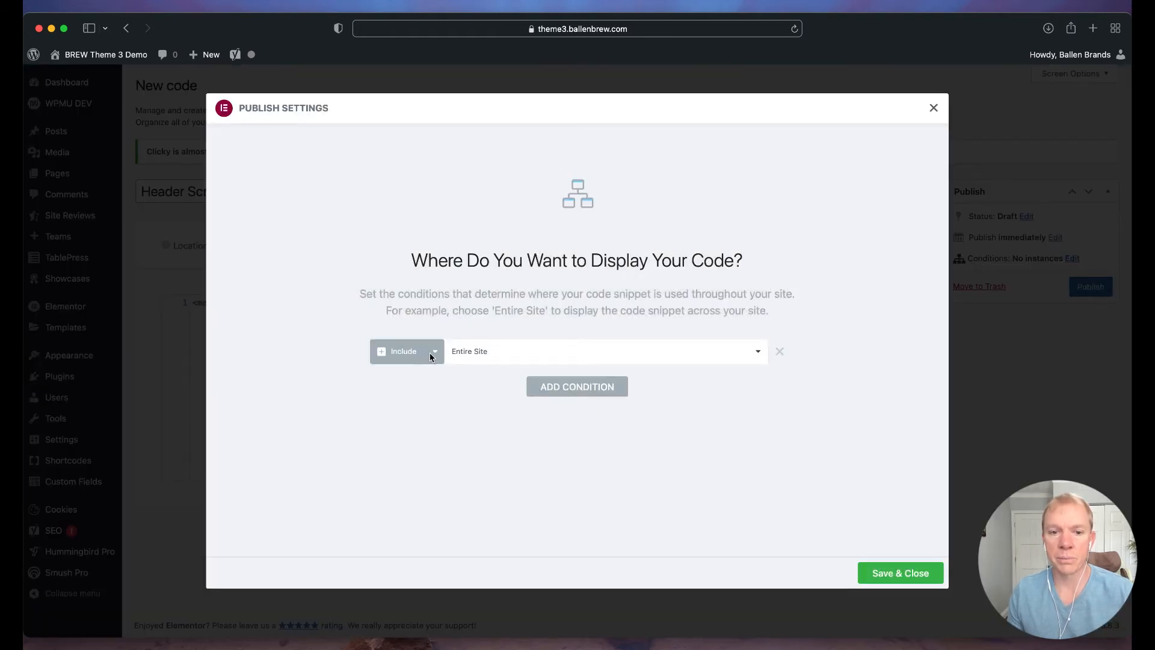
pyautogui.click(706, 357)
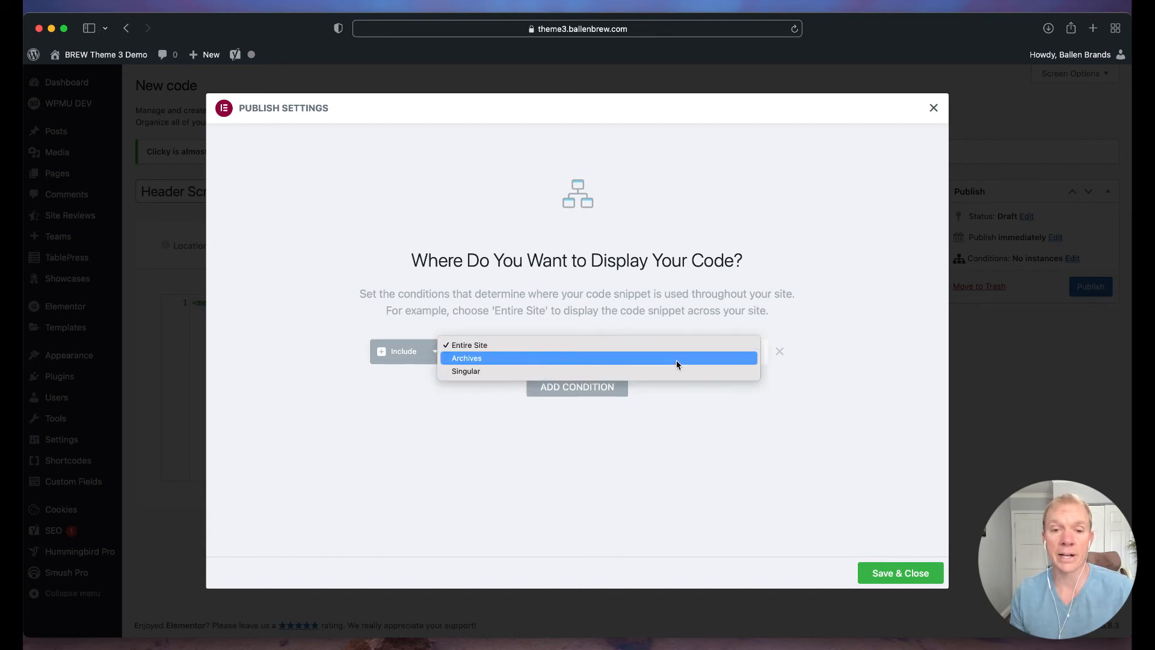
pyautogui.click(681, 295)
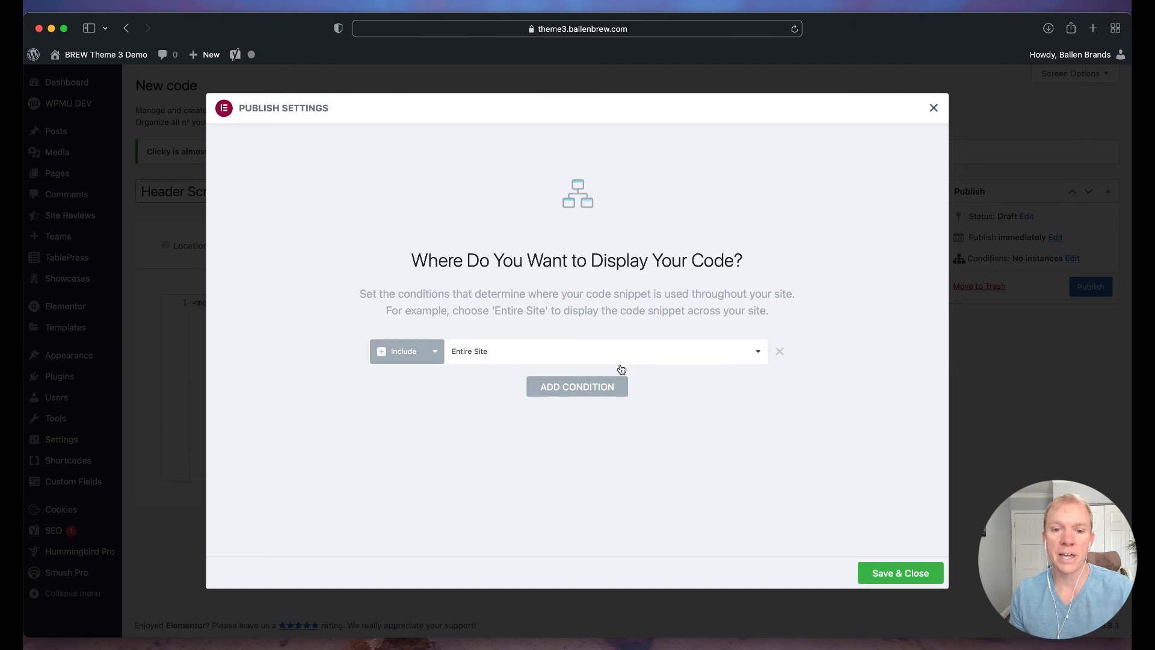
pyautogui.click(907, 571)
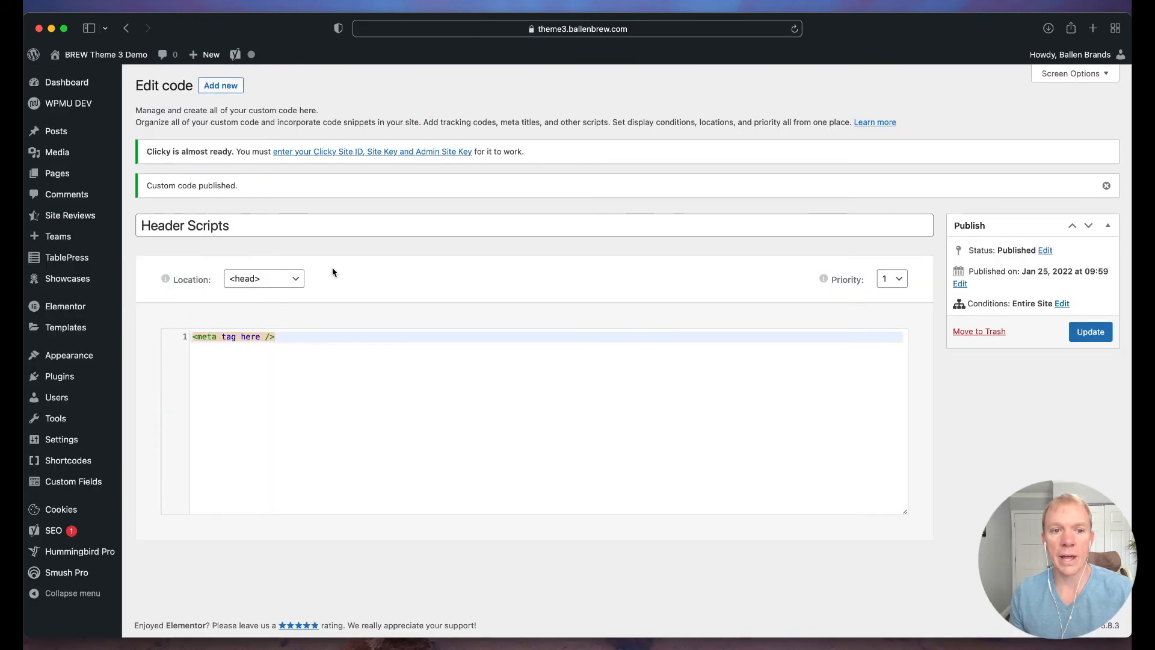
# Highlight the snippet's code and load the theme3.ballenbrew.com home page in a new browser tab
pyautogui.moveTo(275, 336); pyautogui.dragTo(191, 336)
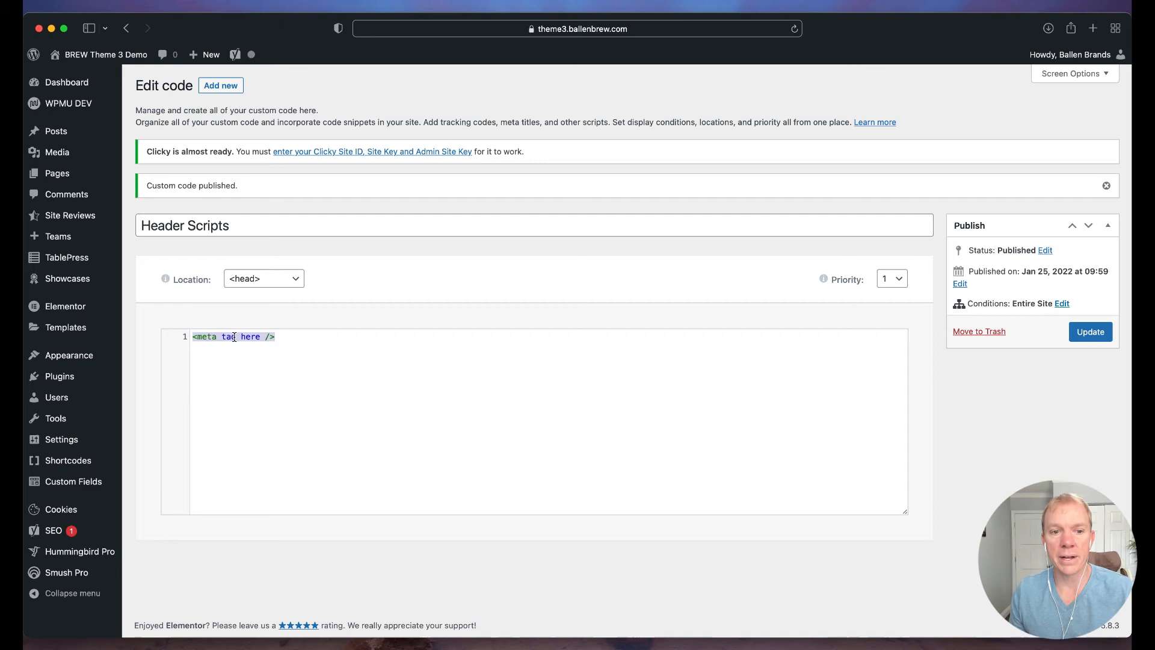
pyautogui.press('super+t')
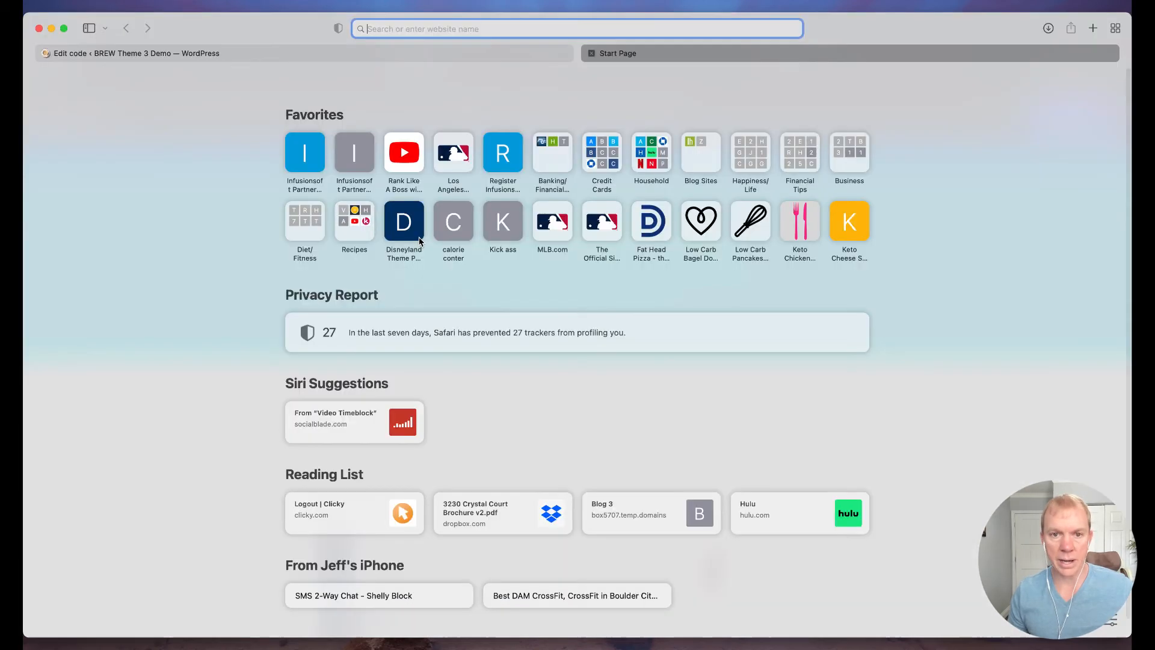
pyautogui.write('theme3')
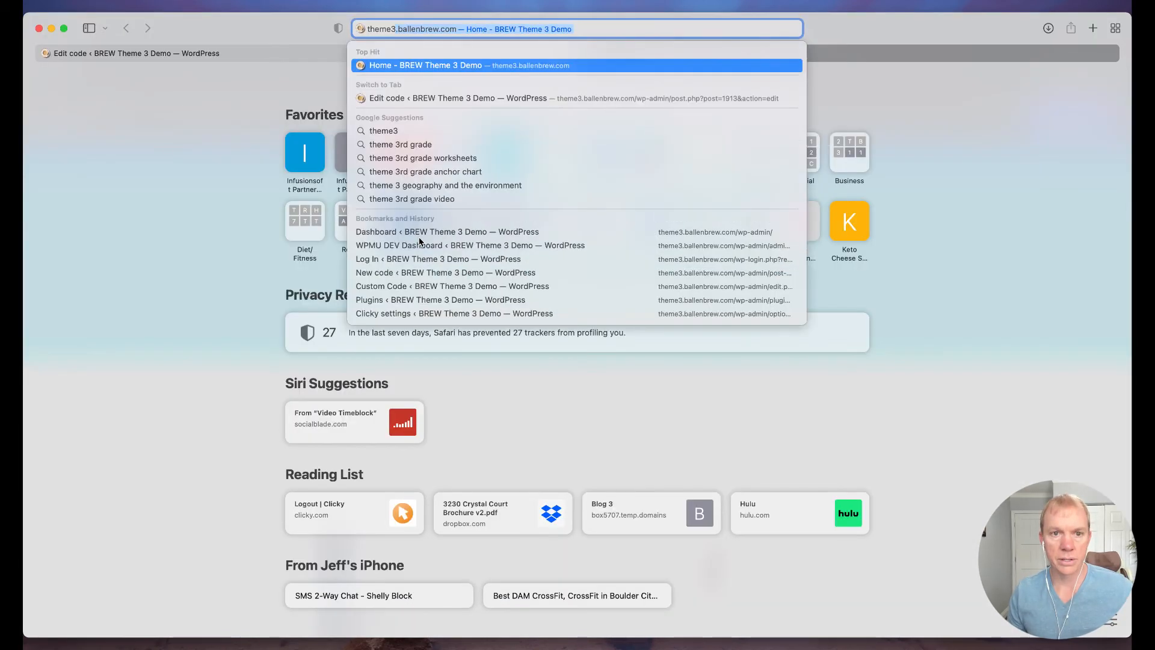
pyautogui.press('Return')
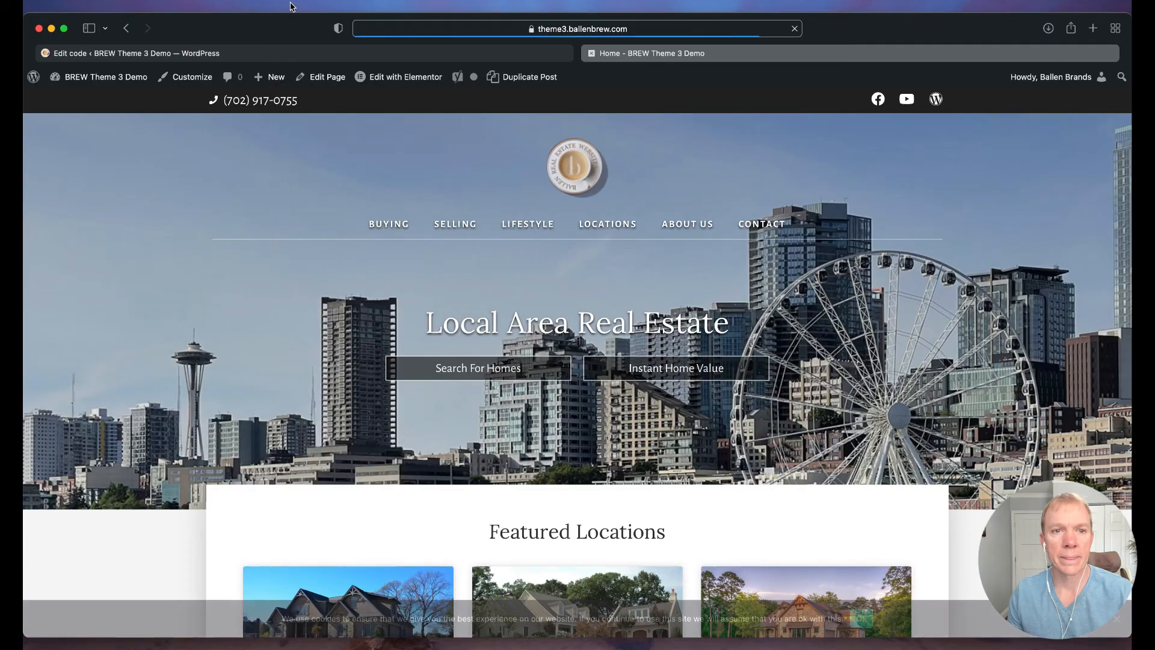
# Show the page source of the BREW Theme 3 Demo home page and look through its head section
pyautogui.click(291, 6)
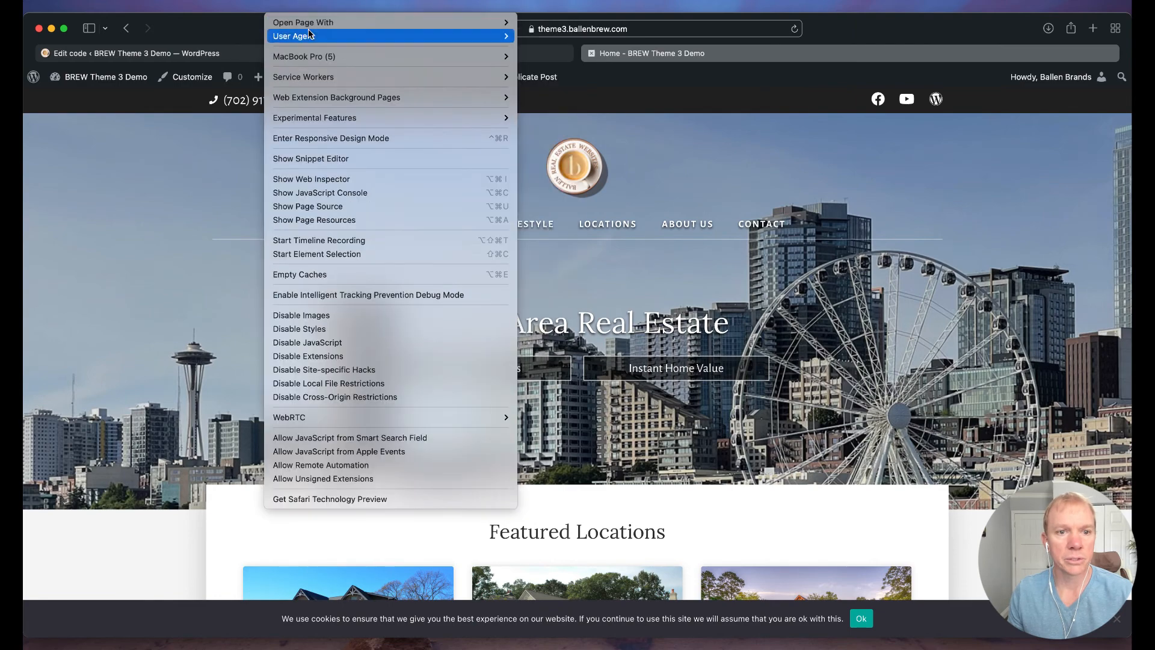
pyautogui.click(308, 211)
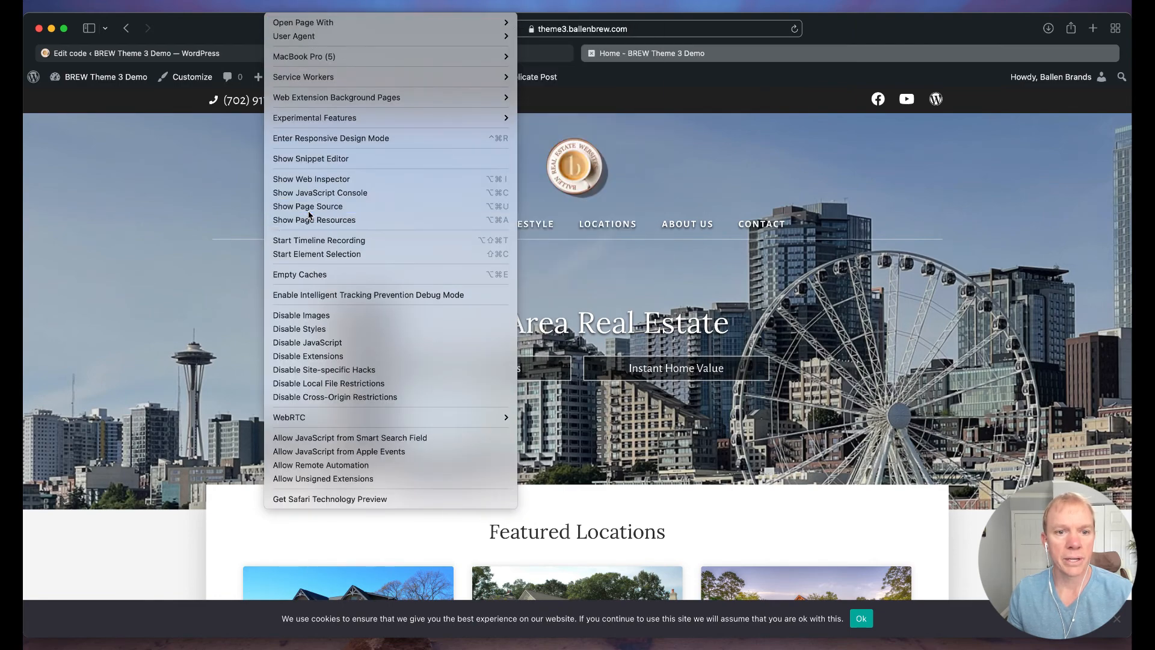
pyautogui.scroll(-5, 447, 423)
pyautogui.scroll(-2, 447, 422)
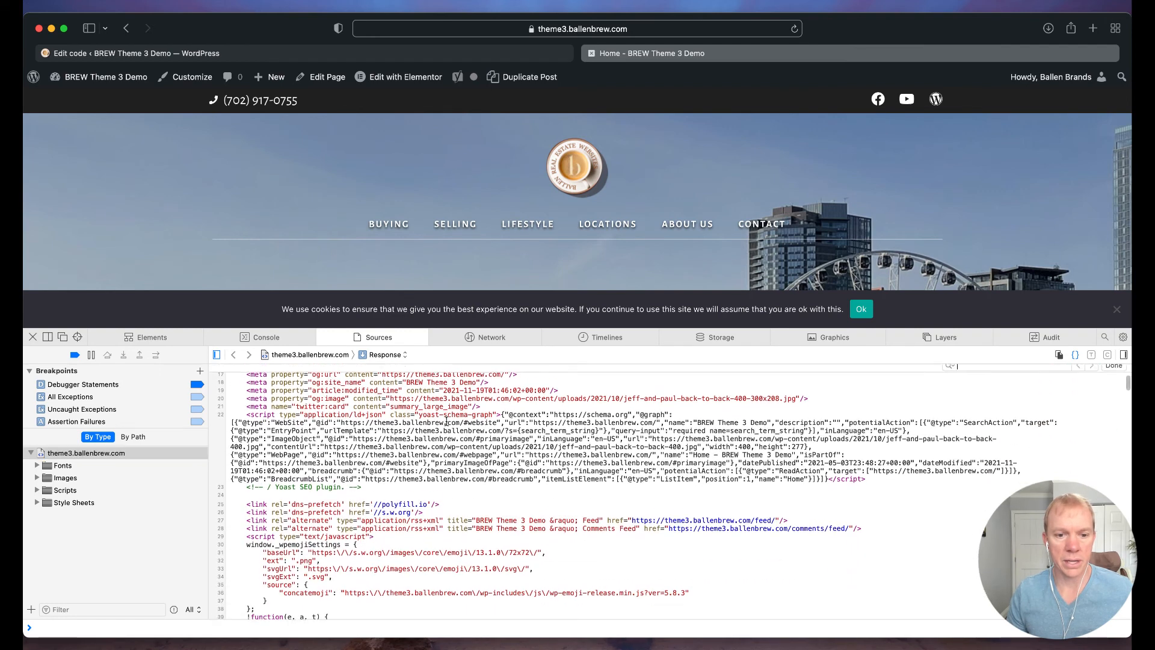
# Search the page source for "meta tag", highlight the Header Scripts snippet's line, and dismiss the cookie notice
pyautogui.press('super+f')
pyautogui.write('meta na')
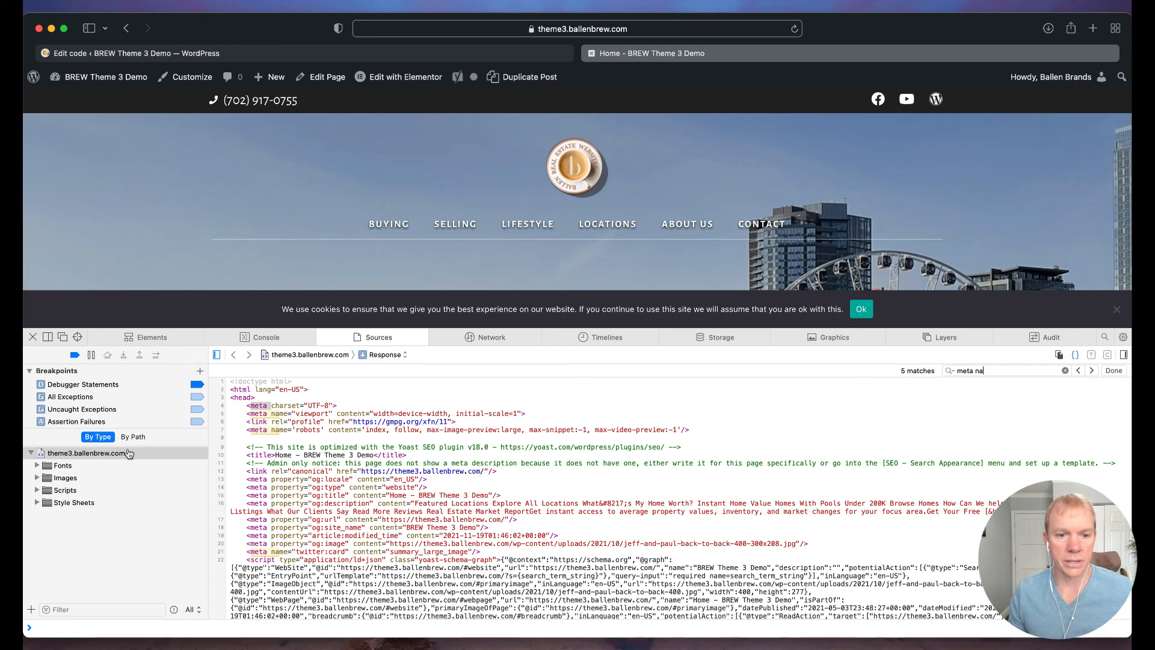
pyautogui.scroll(-3, 371, 443)
pyautogui.scroll(2, 371, 444)
pyautogui.press('BackSpace')
pyautogui.press('BackSpace')
pyautogui.write('tag')
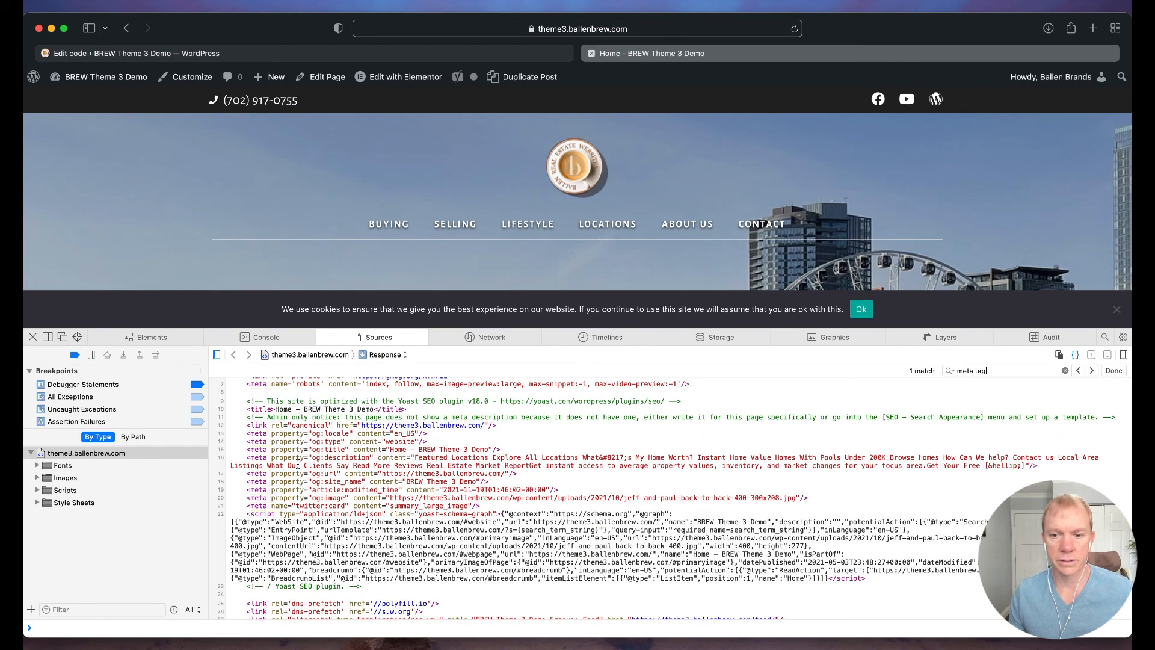
pyautogui.scroll(3, 298, 464)
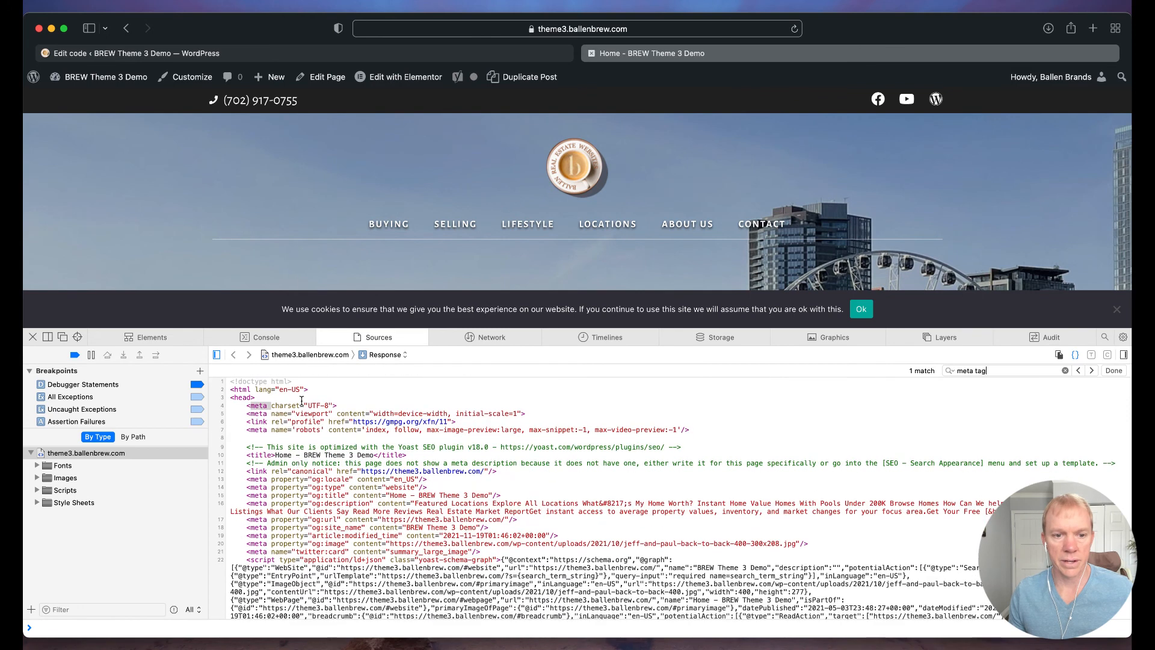
pyautogui.press('Return')
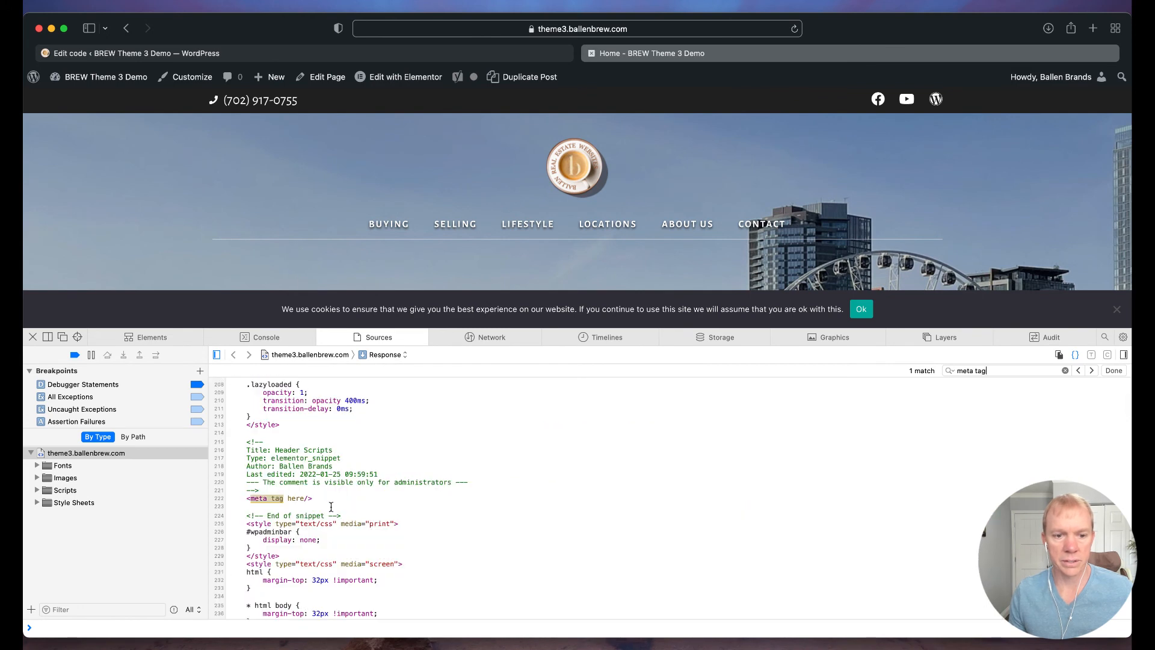
pyautogui.moveTo(321, 503); pyautogui.dragTo(243, 499)
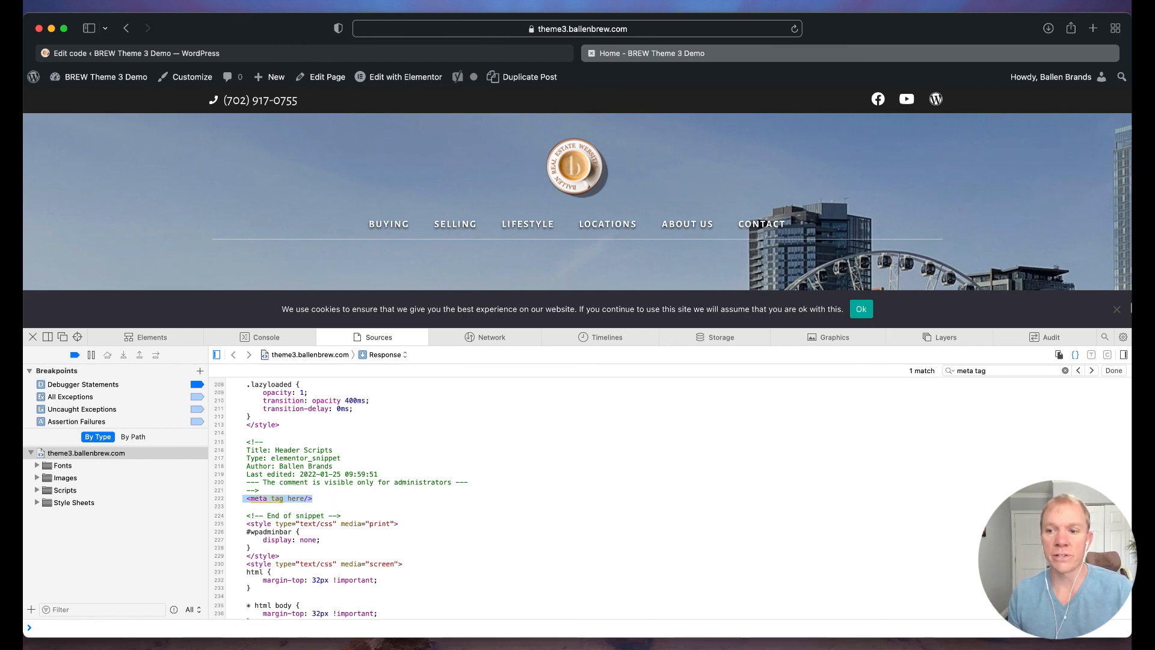
pyautogui.click(1117, 309)
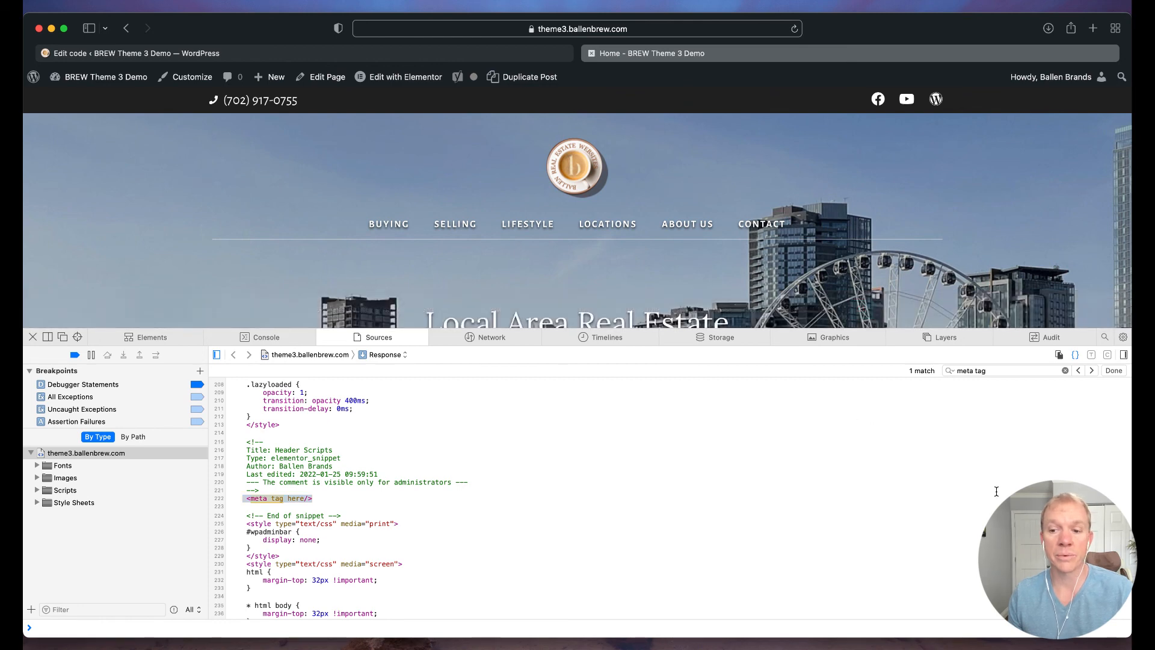